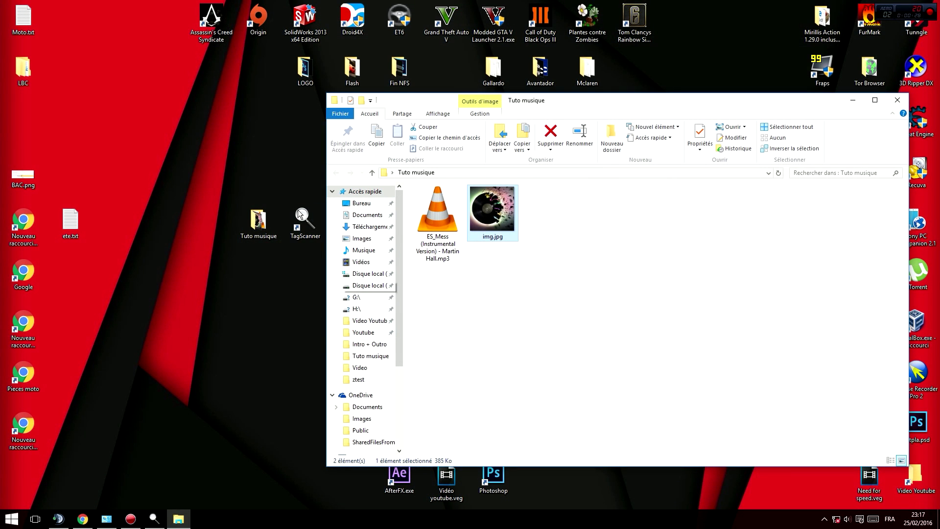
Examine the tag fields in the MP3 file's detailed properties, close them unchanged and minimise the folder window
{"action": "right_click", "coordinate": [443, 220]}
{"action": "key", "text": "Escape"}
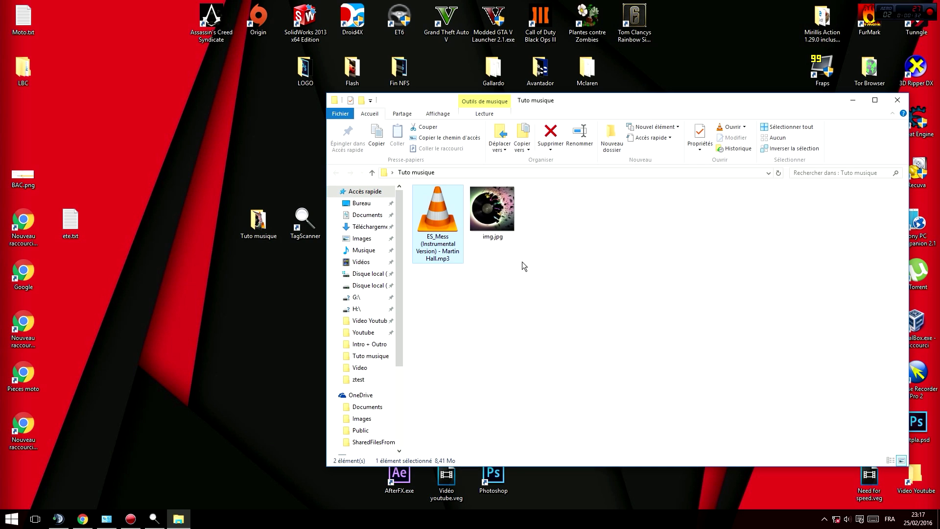
{"action": "key", "text": "alt+Return"}
{"action": "left_click", "coordinate": [510, 243]}
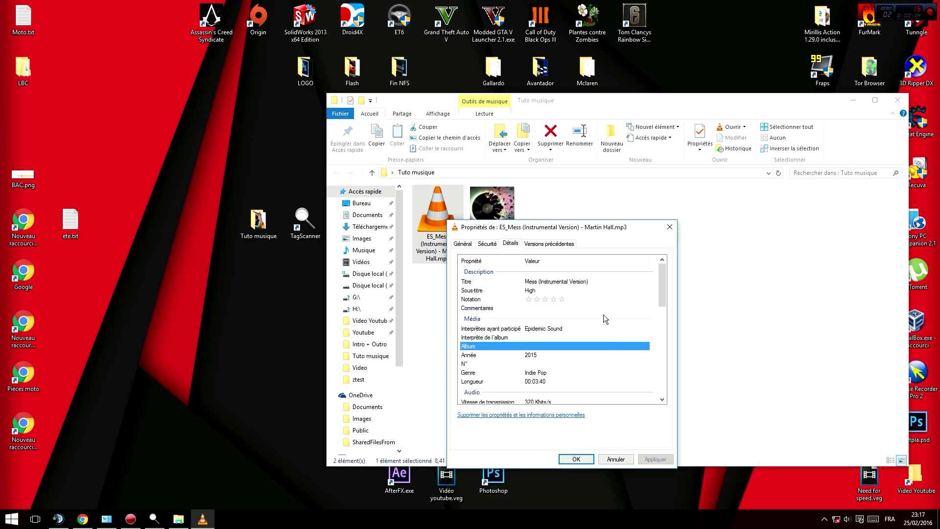
{"action": "left_click", "coordinate": [544, 355]}
{"action": "left_click", "coordinate": [541, 364]}
{"action": "left_click", "coordinate": [542, 346]}
{"action": "left_click", "coordinate": [547, 336]}
{"action": "left_click", "coordinate": [546, 329]}
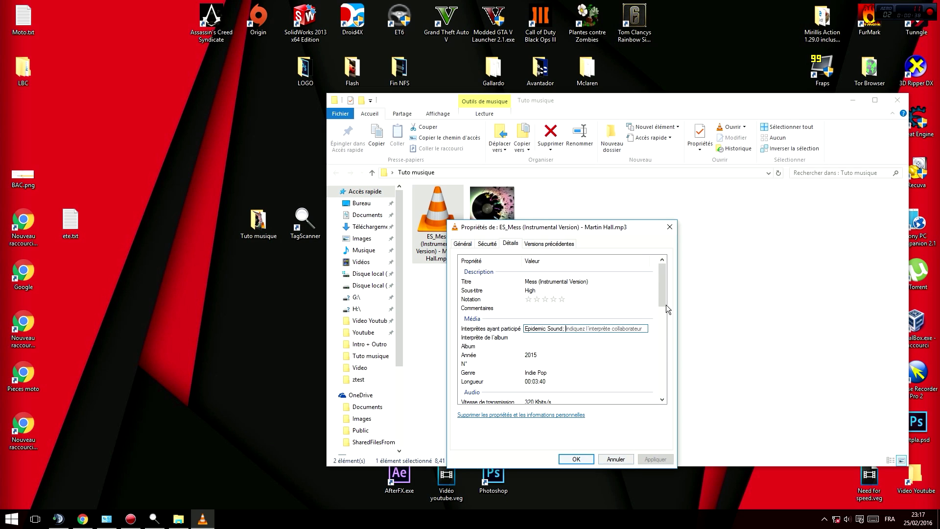
{"action": "left_click", "coordinate": [669, 226]}
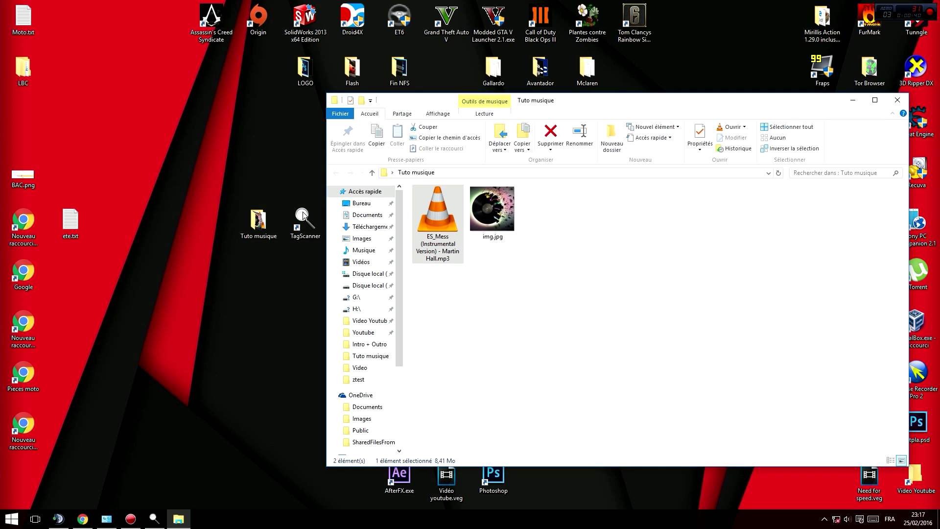
{"action": "left_click", "coordinate": [853, 100]}
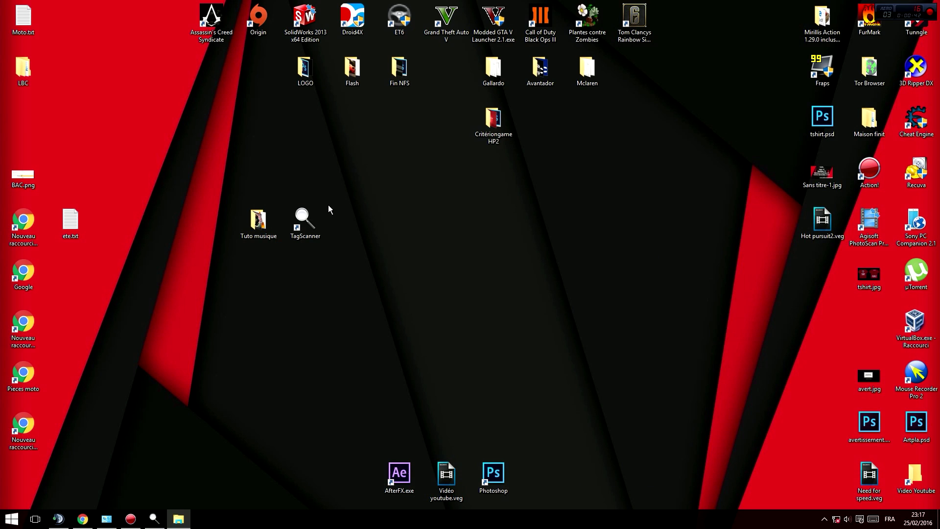
Switch to TagScanner and load the desktop's Tuto musique folder with its subfolders included
{"action": "left_click_drag", "start_coordinate": [360, 170], "coordinate": [323, 302]}
{"action": "left_click", "coordinate": [475, 205]}
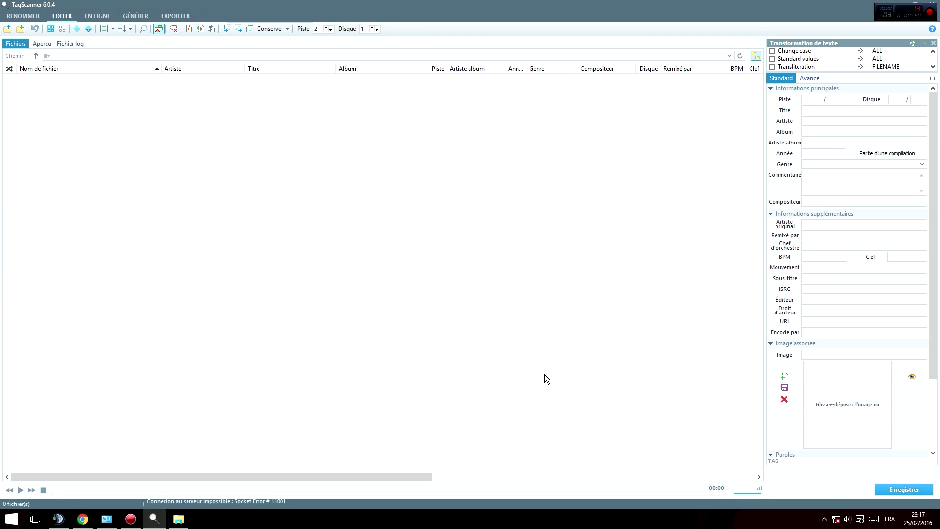
{"action": "left_click_drag", "start_coordinate": [939, 188], "coordinate": [939, 124]}
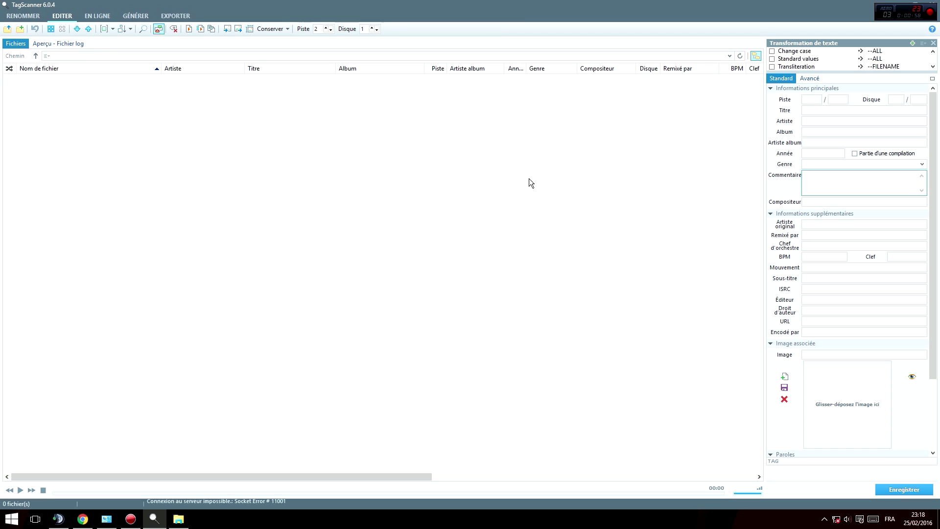
{"action": "left_click", "coordinate": [19, 30]}
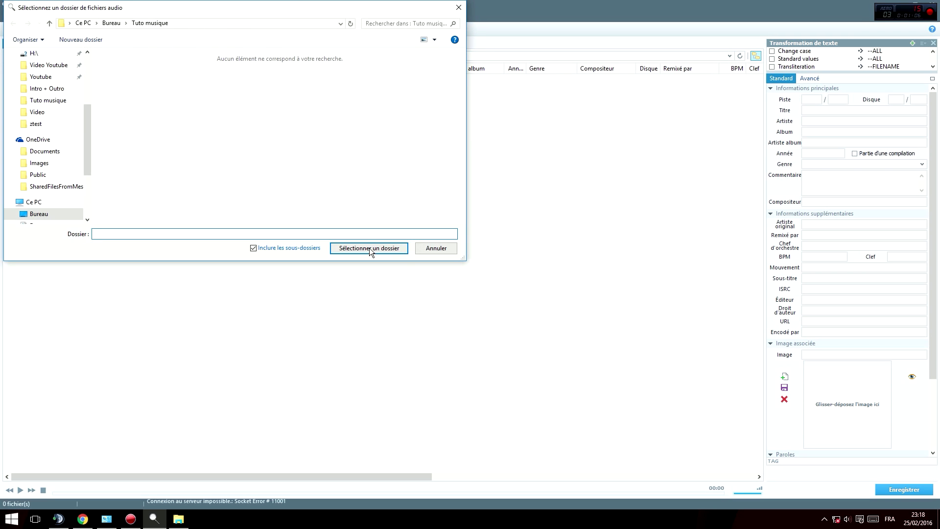
{"action": "left_click", "coordinate": [344, 249]}
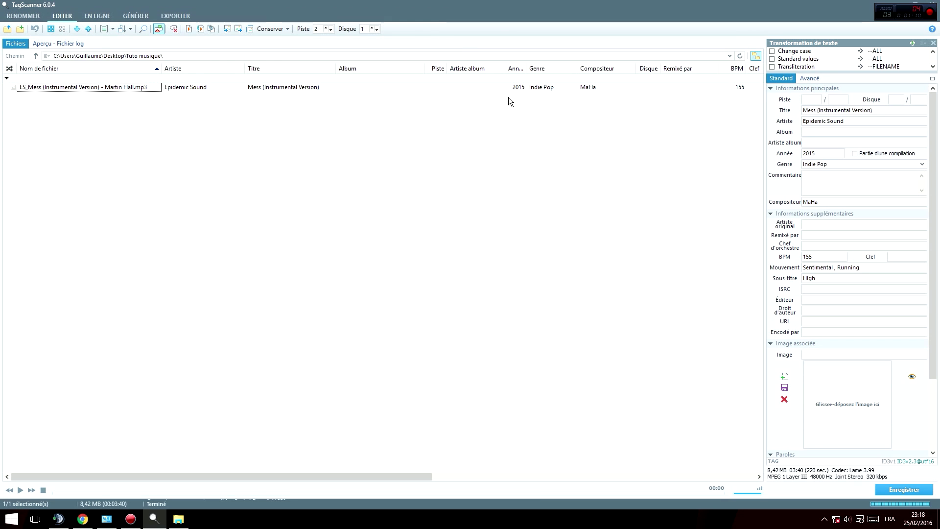
Add img.jpg as the associated image of the loaded MP3 and save its tags
{"action": "left_click_drag", "start_coordinate": [107, 247], "coordinate": [269, 142]}
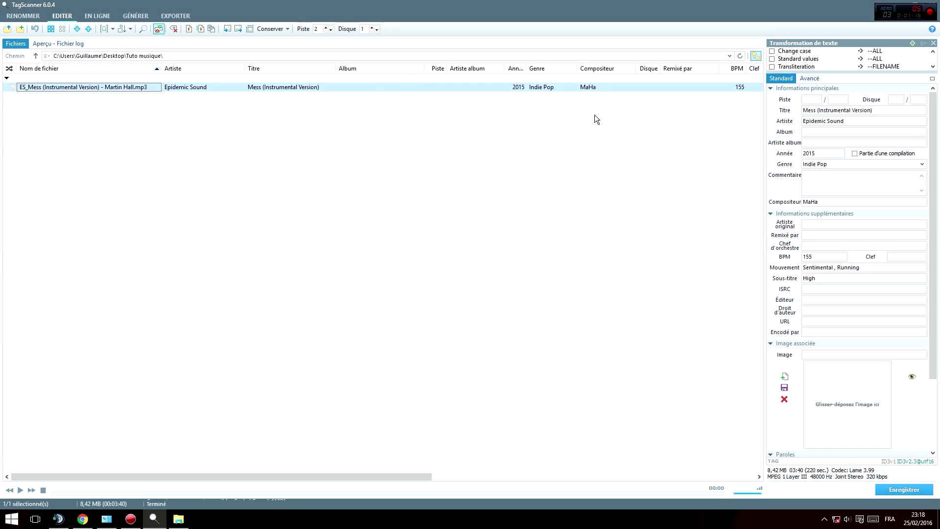
{"action": "scroll", "coordinate": [931, 196], "scroll_direction": "down", "scroll_amount": 3}
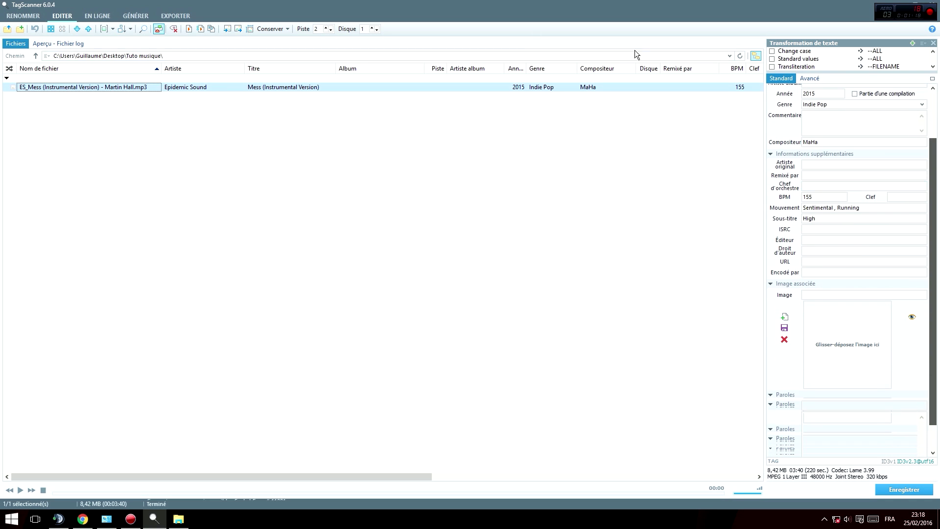
{"action": "scroll", "coordinate": [934, 260], "scroll_direction": "down", "scroll_amount": 2}
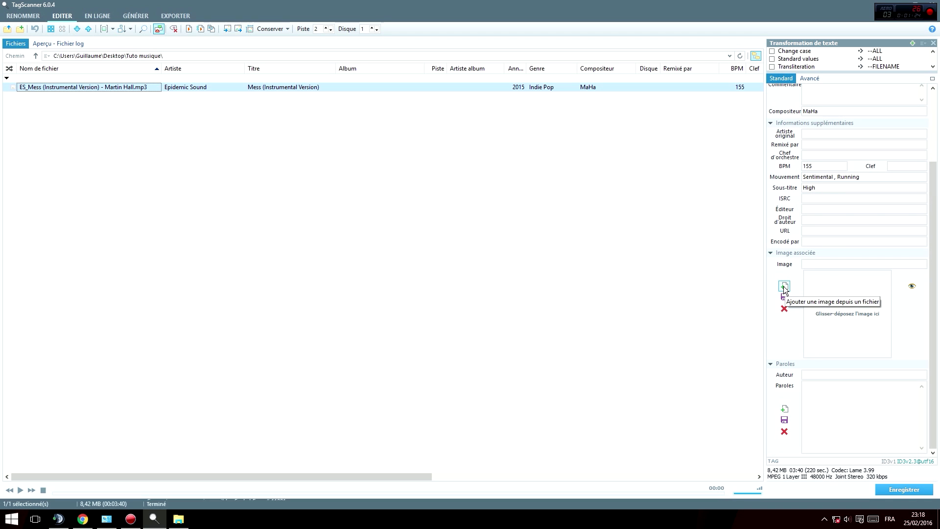
{"action": "double_click", "coordinate": [849, 297]}
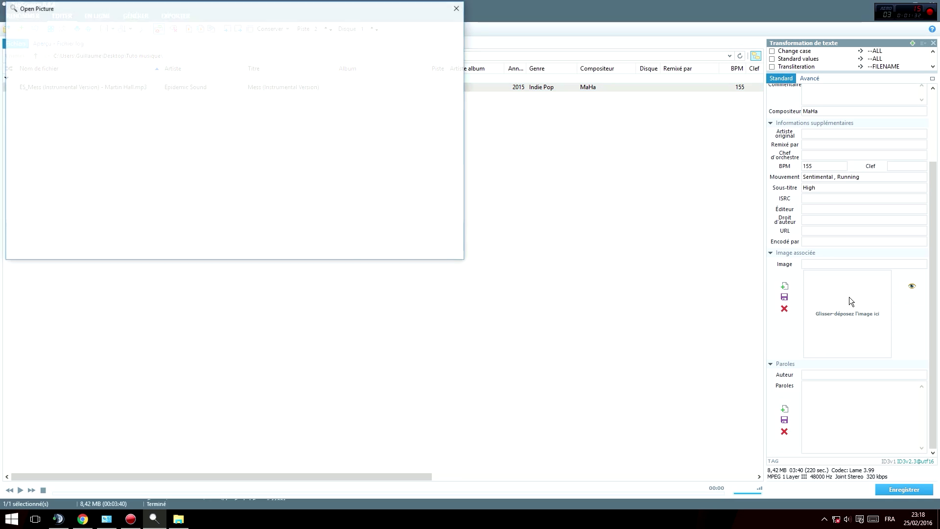
{"action": "left_click", "coordinate": [135, 86]}
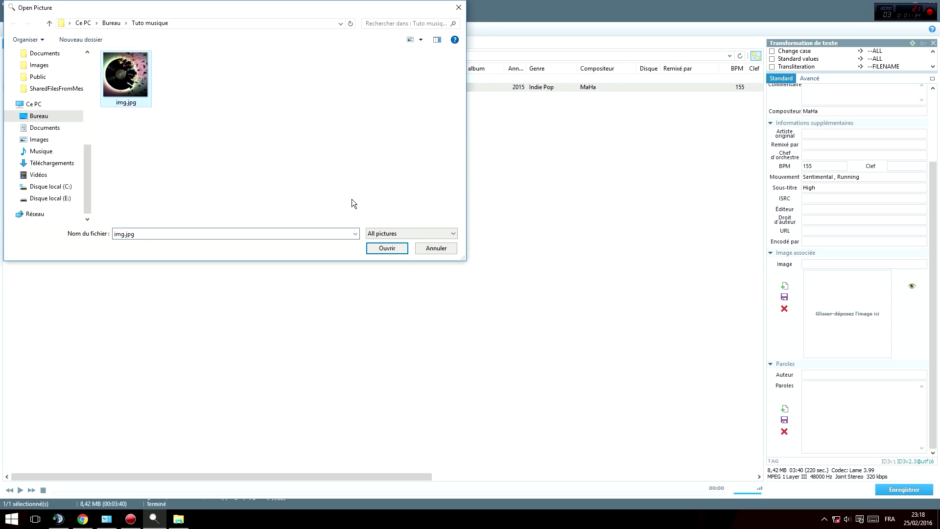
{"action": "left_click", "coordinate": [394, 248]}
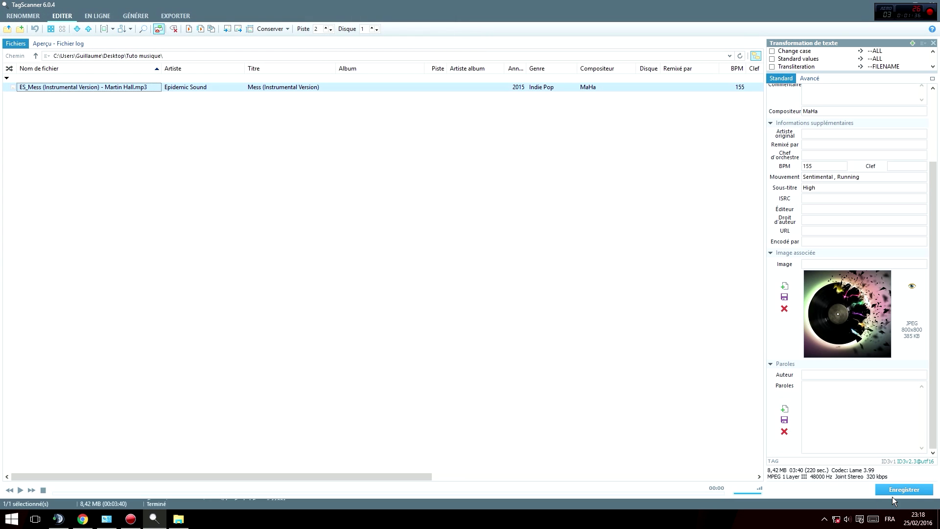
{"action": "left_click", "coordinate": [905, 491]}
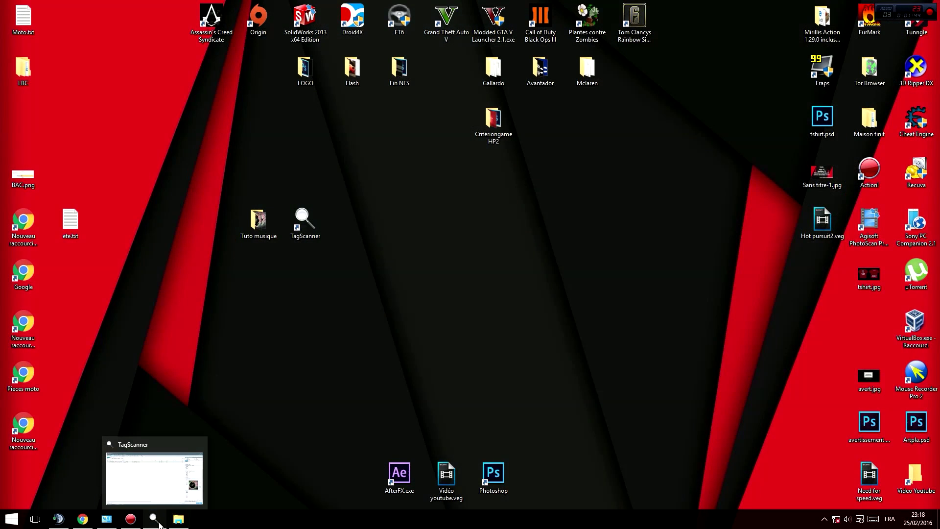
Check the MP3's cover in the Tuto musique folder and in VLC, and return to TagScanner
{"action": "left_click", "coordinate": [178, 519]}
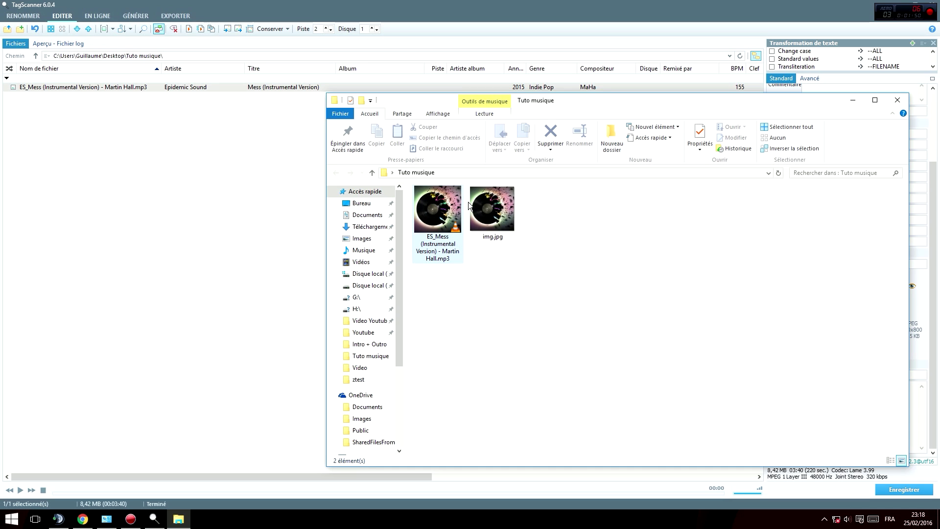
{"action": "double_click", "coordinate": [435, 216]}
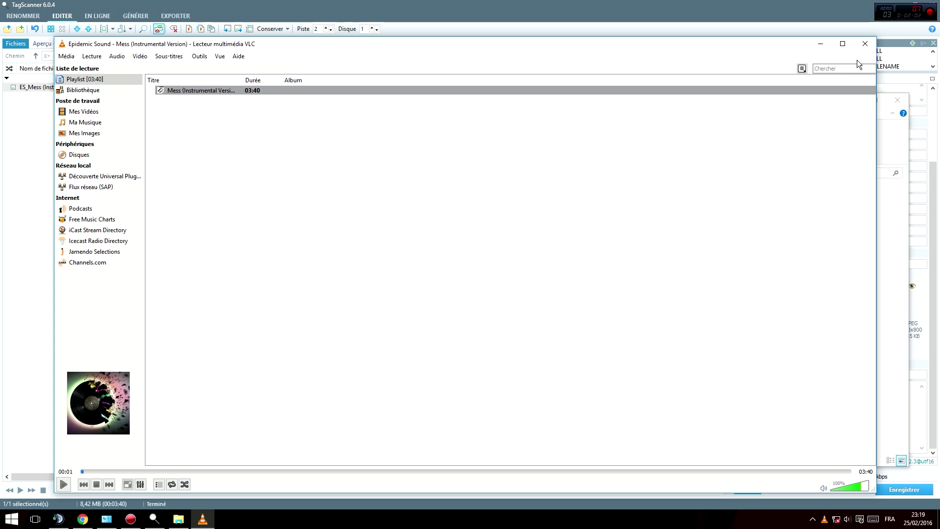
{"action": "left_click", "coordinate": [864, 44]}
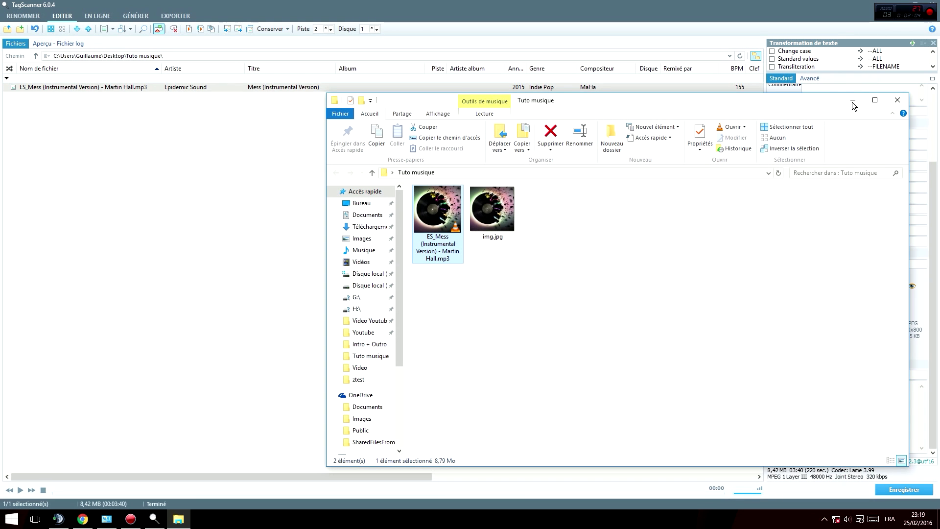
{"action": "left_click", "coordinate": [862, 101]}
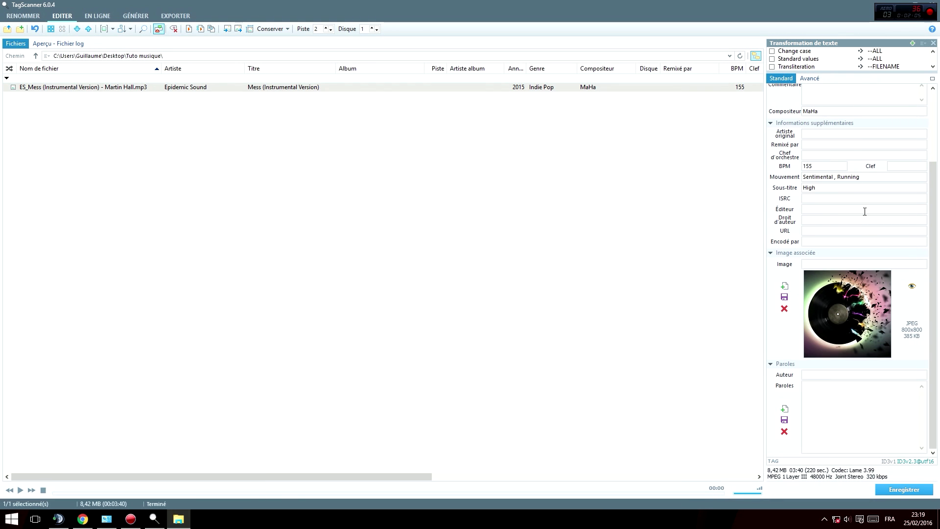
Remove the associated image from the MP3 and save its tags
{"action": "left_click", "coordinate": [784, 308]}
{"action": "left_click", "coordinate": [904, 490]}
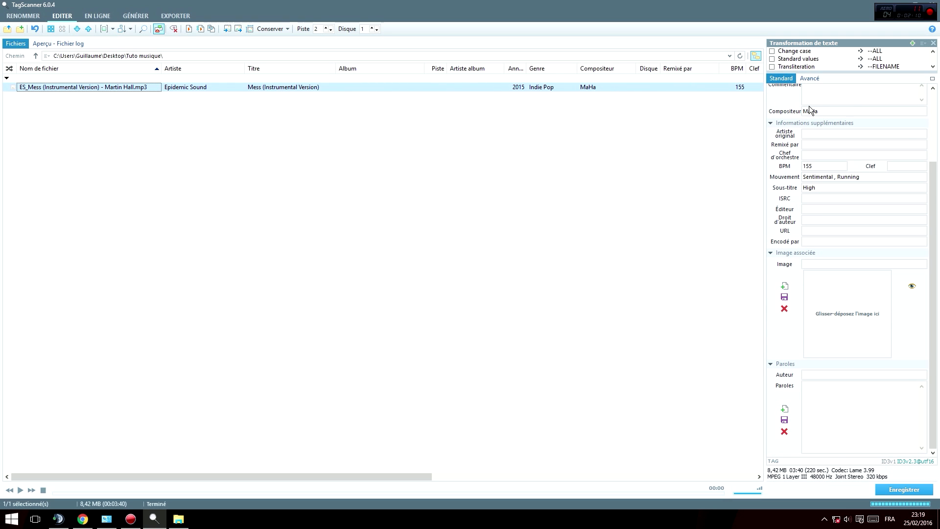
Examine the MP3's tag fields, from the main and additional information to the associated image and lyrics sections
{"action": "scroll", "coordinate": [833, 122], "scroll_direction": "up", "scroll_amount": 3}
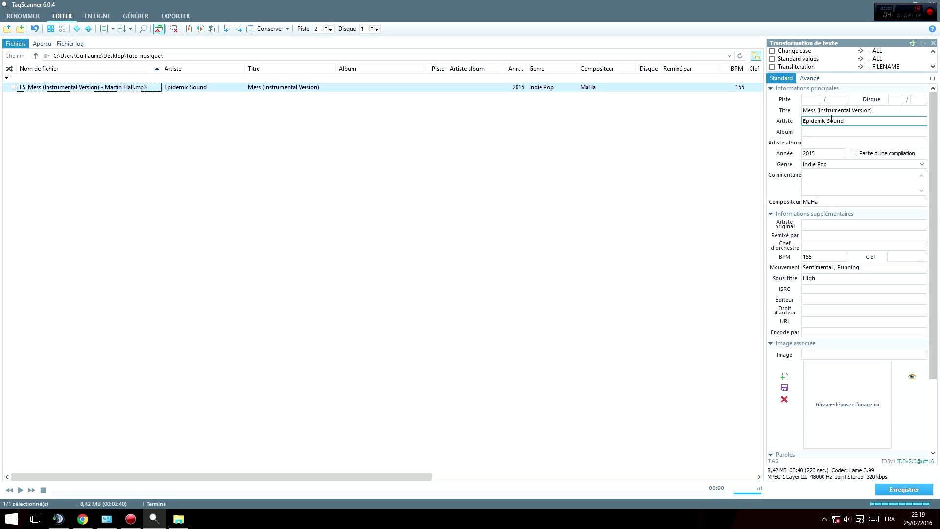
{"action": "key", "text": "Tab"}
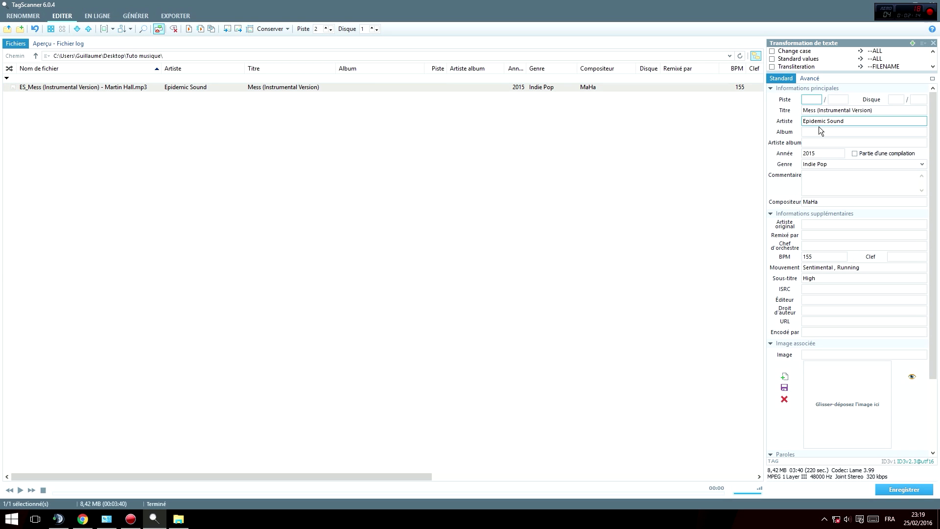
{"action": "scroll", "coordinate": [935, 226], "scroll_direction": "down", "scroll_amount": 2}
{"action": "scroll", "coordinate": [935, 226], "scroll_direction": "down", "scroll_amount": 1}
{"action": "scroll", "coordinate": [796, 172], "scroll_direction": "up", "scroll_amount": 5}
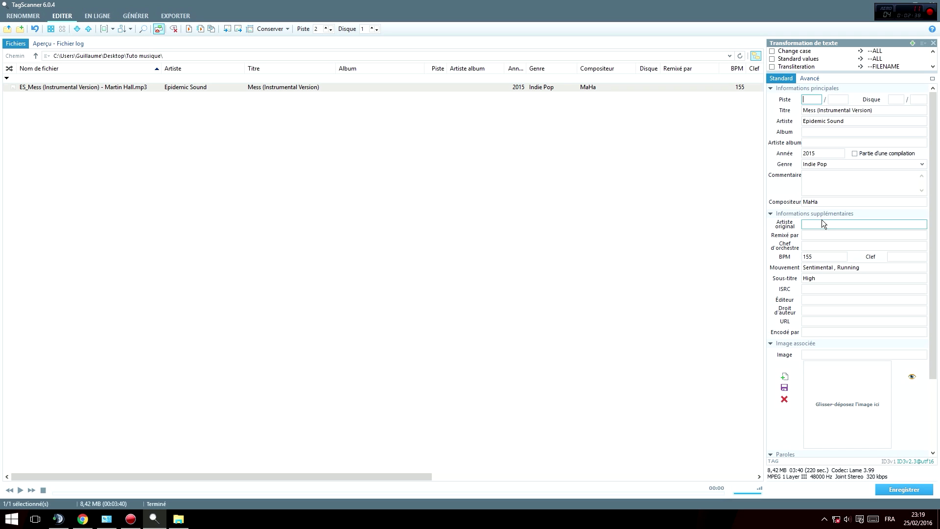
{"action": "scroll", "coordinate": [896, 196], "scroll_direction": "down", "scroll_amount": 1}
{"action": "scroll", "coordinate": [880, 185], "scroll_direction": "up", "scroll_amount": 1}
{"action": "scroll", "coordinate": [911, 186], "scroll_direction": "down", "scroll_amount": 3}
{"action": "scroll", "coordinate": [917, 131], "scroll_direction": "up", "scroll_amount": 3}
{"action": "scroll", "coordinate": [935, 247], "scroll_direction": "down", "scroll_amount": 3}
{"action": "scroll", "coordinate": [936, 247], "scroll_direction": "down", "scroll_amount": 1}
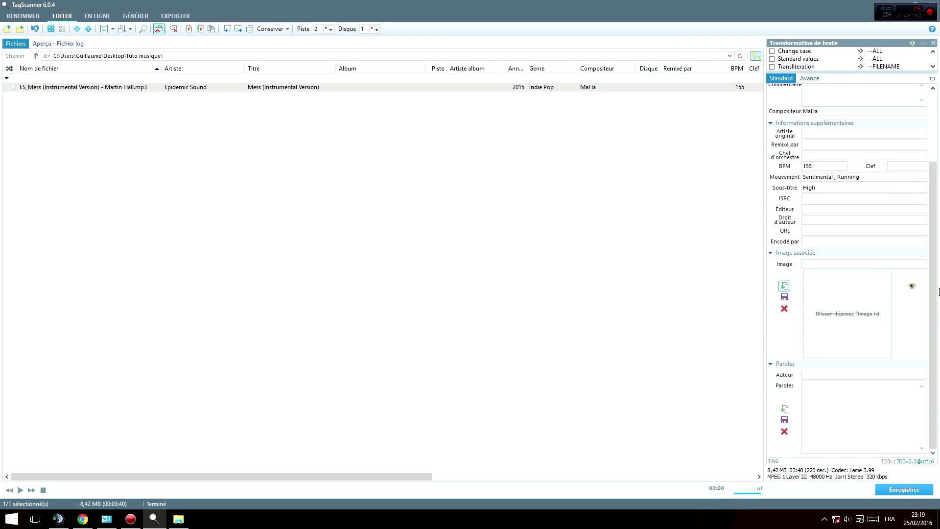
{"action": "left_click_drag", "start_coordinate": [931, 306], "coordinate": [932, 235]}
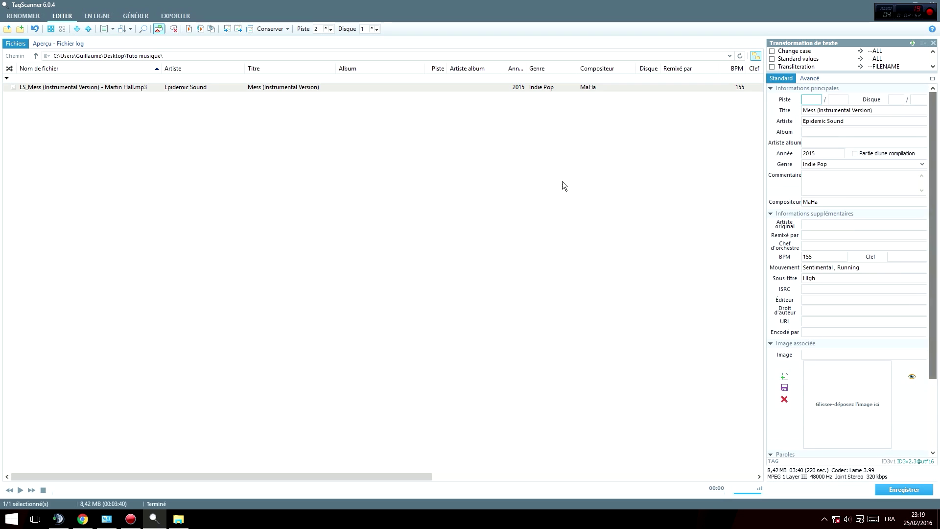
{"action": "scroll", "coordinate": [925, 294], "scroll_direction": "down", "scroll_amount": 4}
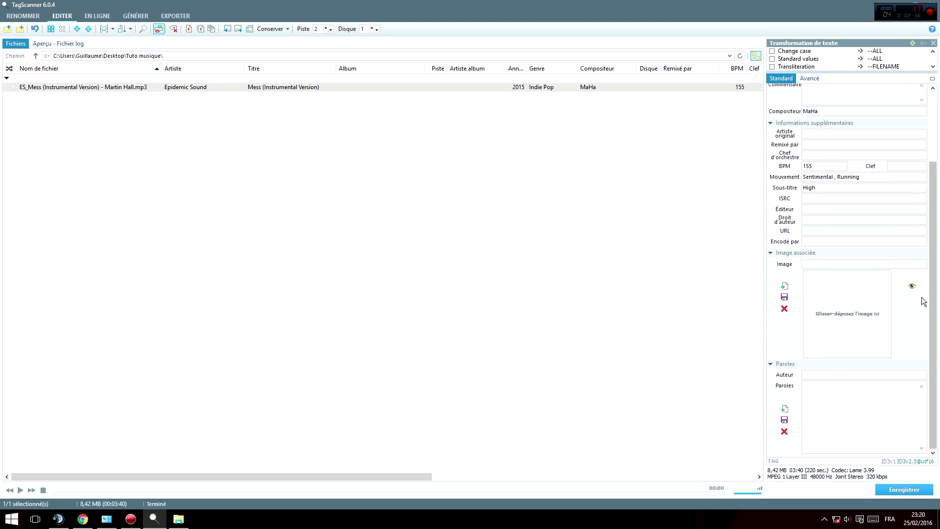
{"action": "scroll", "coordinate": [939, 283], "scroll_direction": "up", "scroll_amount": 1}
{"action": "scroll", "coordinate": [938, 283], "scroll_direction": "up", "scroll_amount": 2}
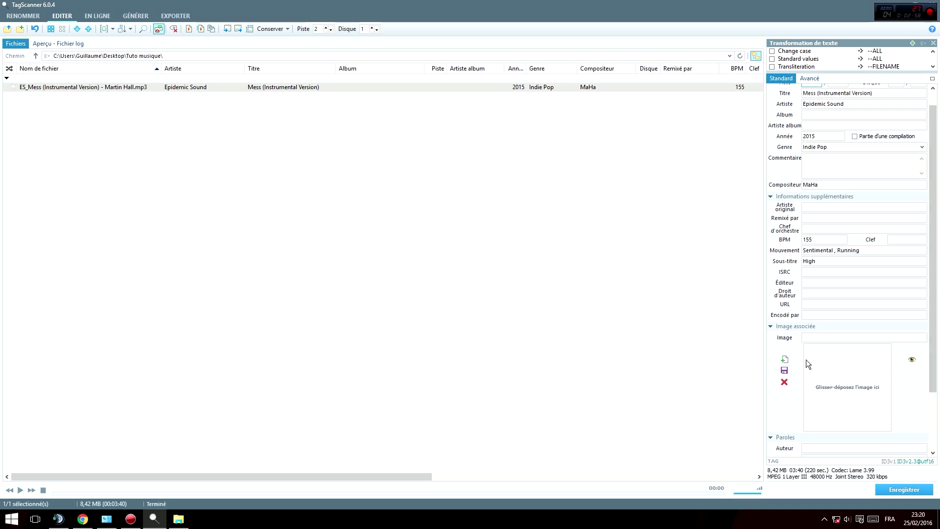
{"action": "scroll", "coordinate": [939, 323], "scroll_direction": "up", "scroll_amount": 1}
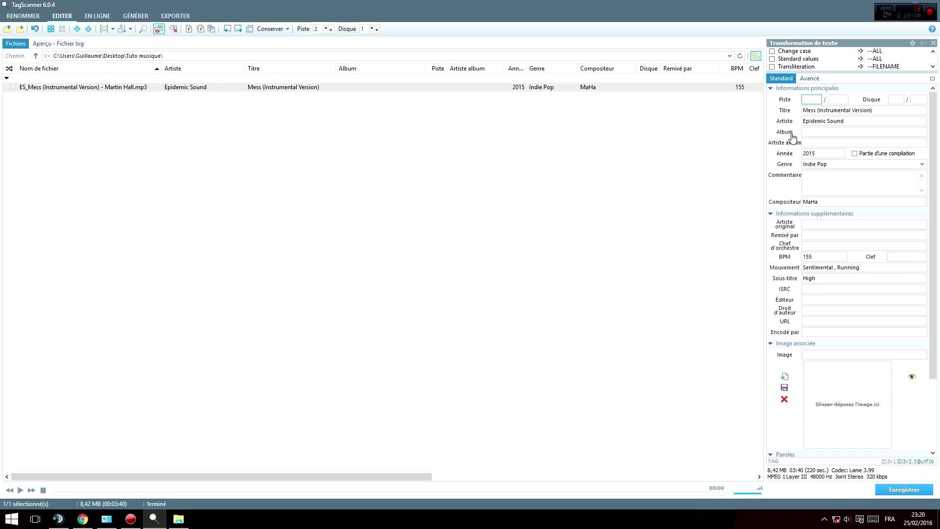
Enter 1 as the MP3's album and reselect the track without saving
{"action": "left_click", "coordinate": [812, 132]}
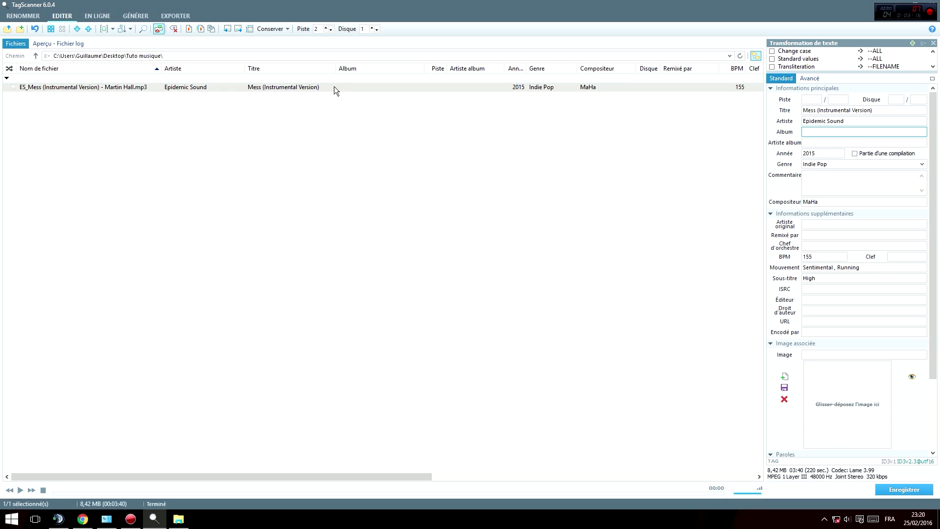
{"action": "left_click", "coordinate": [172, 88]}
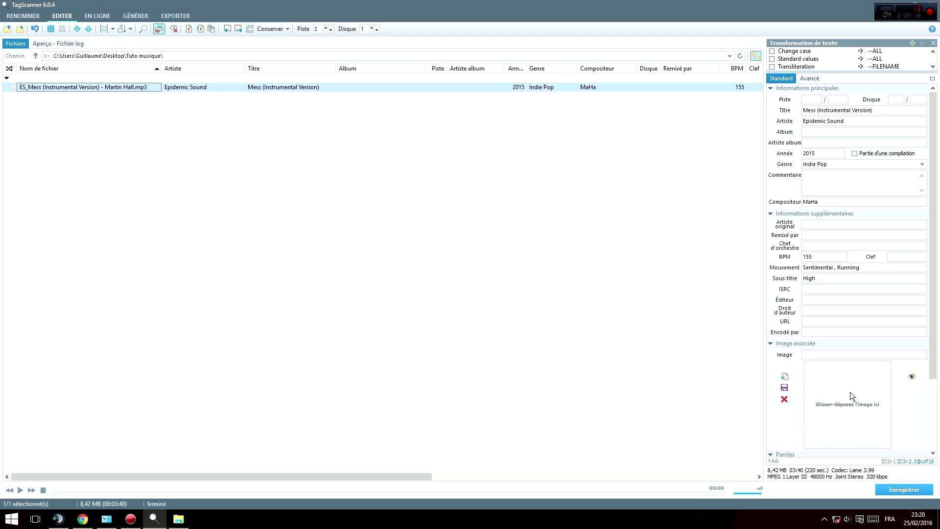
{"action": "left_click", "coordinate": [811, 131]}
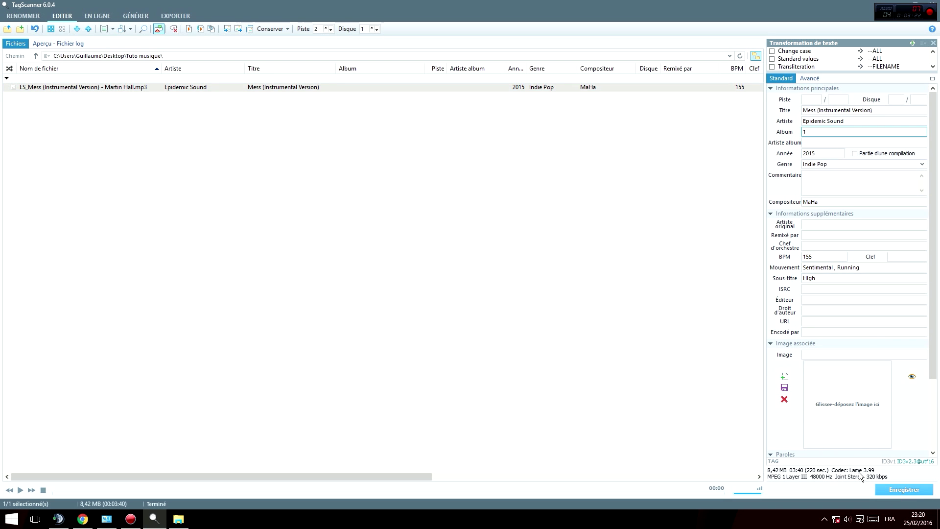
{"action": "left_click", "coordinate": [612, 96]}
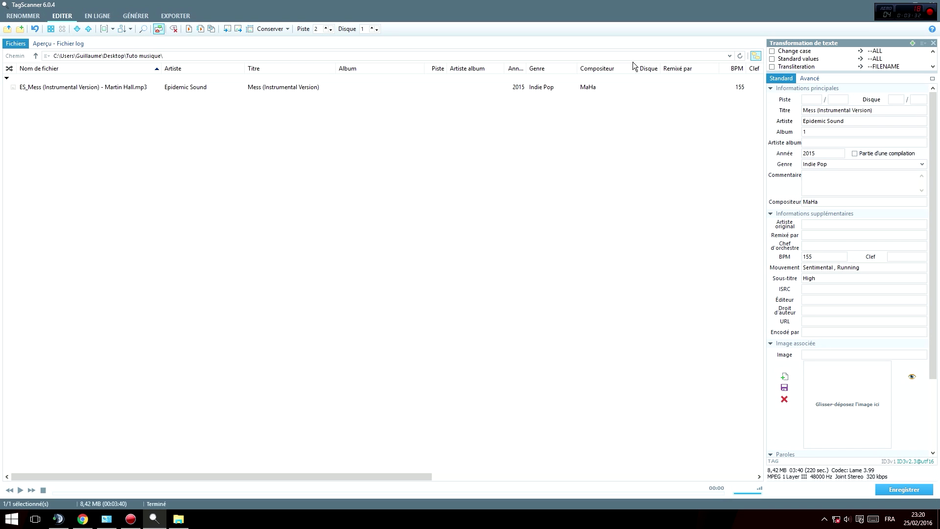
{"action": "left_click", "coordinate": [586, 87]}
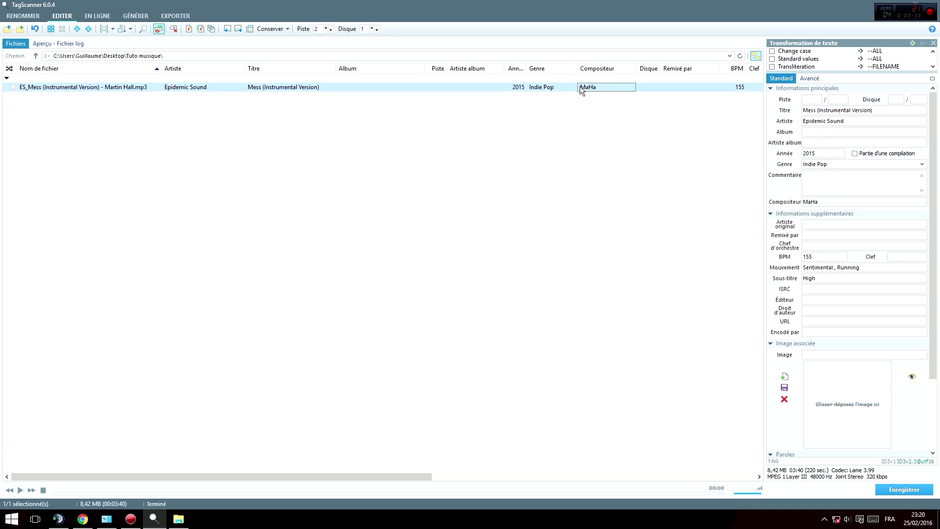
Enter nfgnfnfg as the MP3's album, clear the field again and deselect the track
{"action": "left_click", "coordinate": [822, 131]}
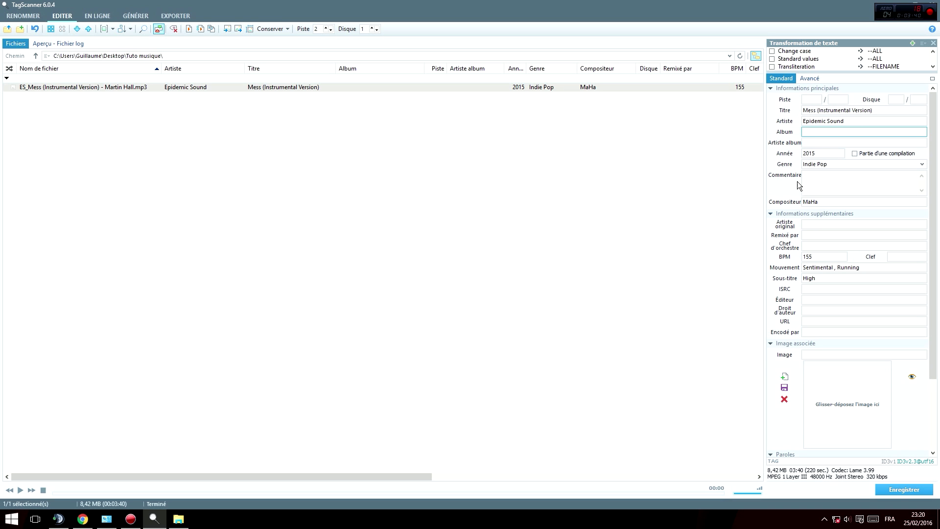
{"action": "type", "text": "nfgnfnfg"}
{"action": "key", "text": "ctrl+a"}
{"action": "key", "text": "BackSpace"}
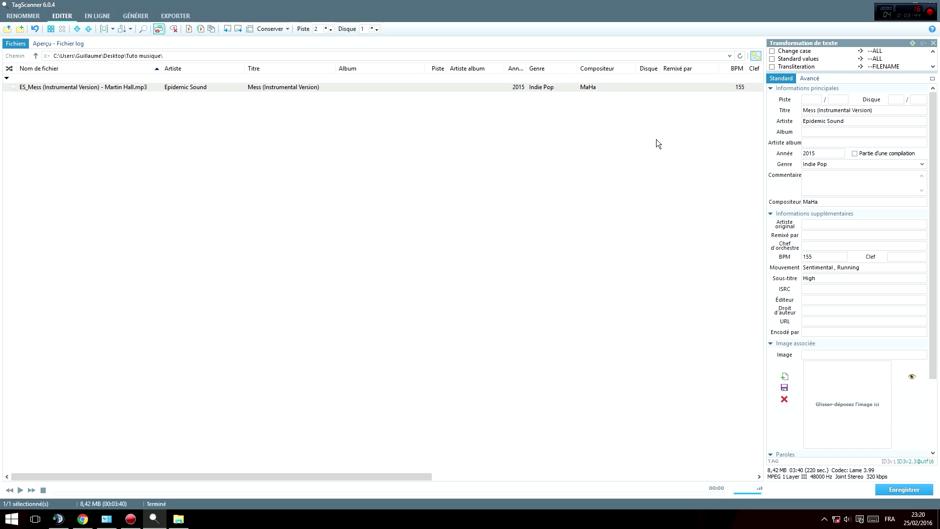
{"action": "left_click", "coordinate": [656, 139]}
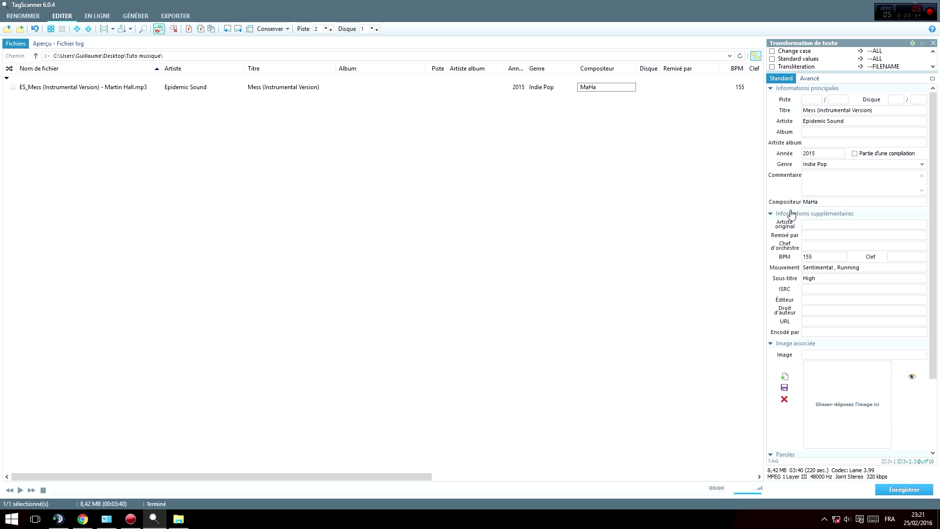
Look over the tag fields once more and close TagScanner without saving further changes
{"action": "scroll", "coordinate": [936, 222], "scroll_direction": "down", "scroll_amount": 3}
{"action": "scroll", "coordinate": [936, 221], "scroll_direction": "up", "scroll_amount": 3}
{"action": "mouse_move", "coordinate": [935, 303]}
{"action": "left_mouse_down"}
{"action": "mouse_move", "coordinate": [925, 384]}
{"action": "mouse_move", "coordinate": [885, 384]}
{"action": "mouse_move", "coordinate": [928, 384]}
{"action": "mouse_move", "coordinate": [935, 299]}
{"action": "left_mouse_up"}
{"action": "scroll", "coordinate": [919, 346], "scroll_direction": "down", "scroll_amount": 3}
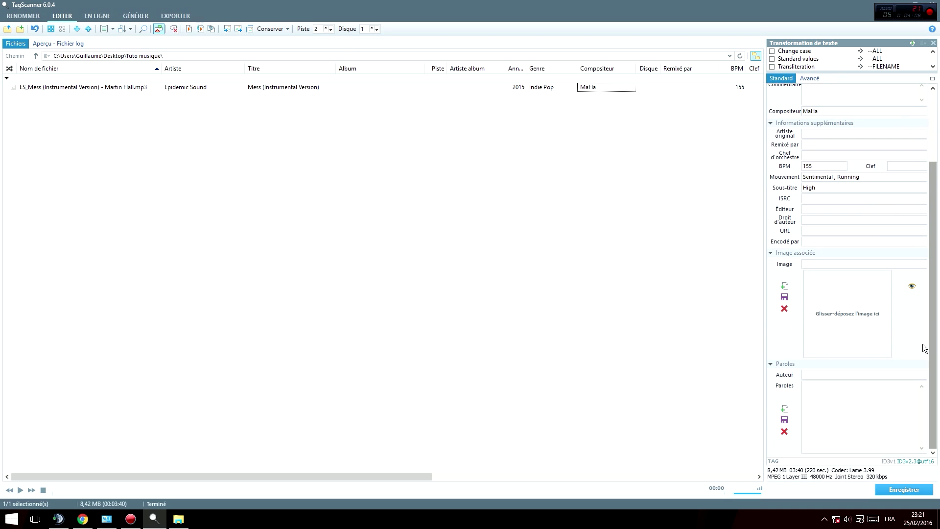
{"action": "scroll", "coordinate": [935, 345], "scroll_direction": "up", "scroll_amount": 3}
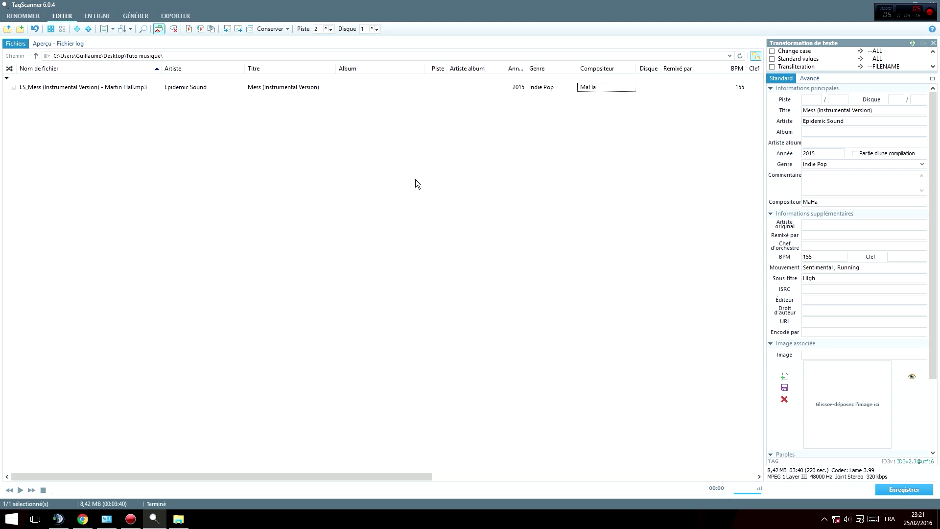
{"action": "left_click", "coordinate": [930, 5]}
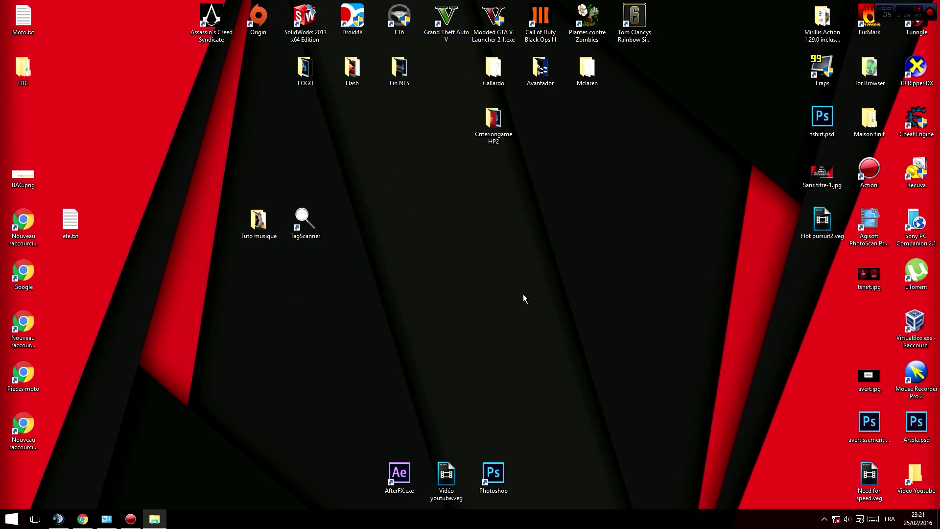